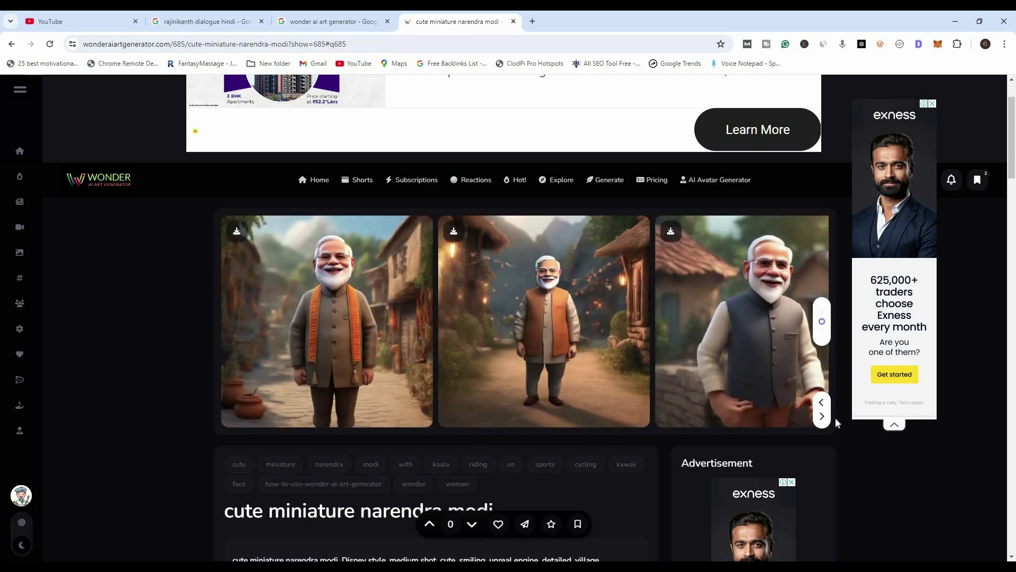
Open the full-size miniature Narendra Modi image with the orange scarf and save it as a webp file in Downloads
{"action": "left_click", "coordinate": [823, 421]}
{"action": "scroll", "coordinate": [635, 345], "scroll_direction": "down", "scroll_amount": 1}
{"action": "left_click", "coordinate": [503, 307]}
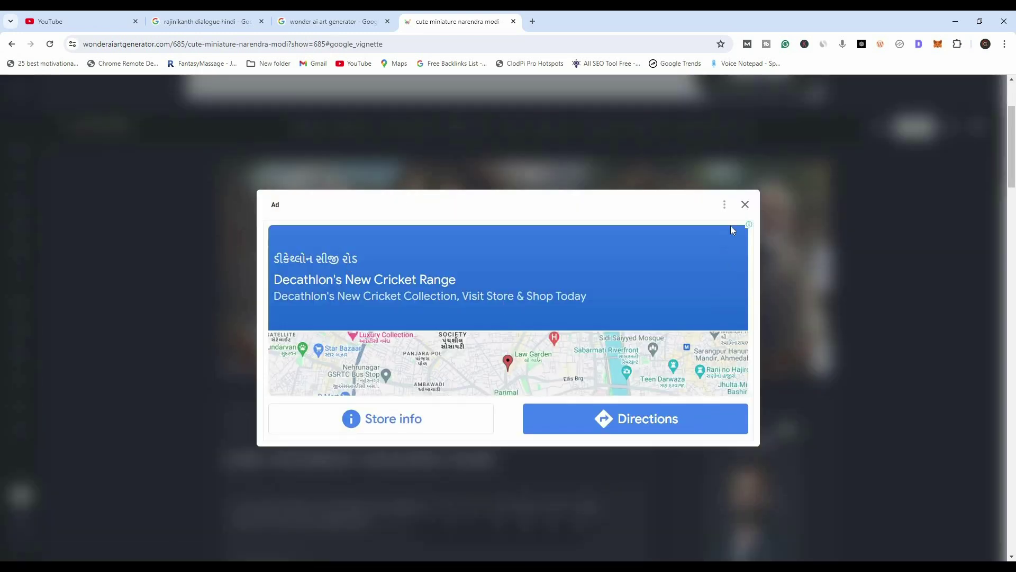
{"action": "left_click", "coordinate": [746, 205]}
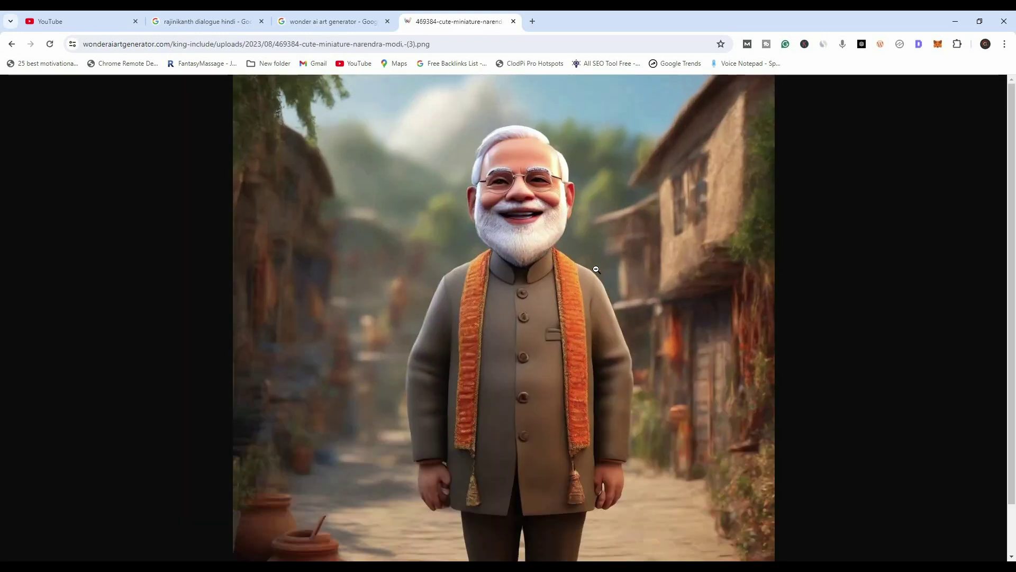
{"action": "right_click", "coordinate": [598, 272]}
{"action": "left_click", "coordinate": [614, 296]}
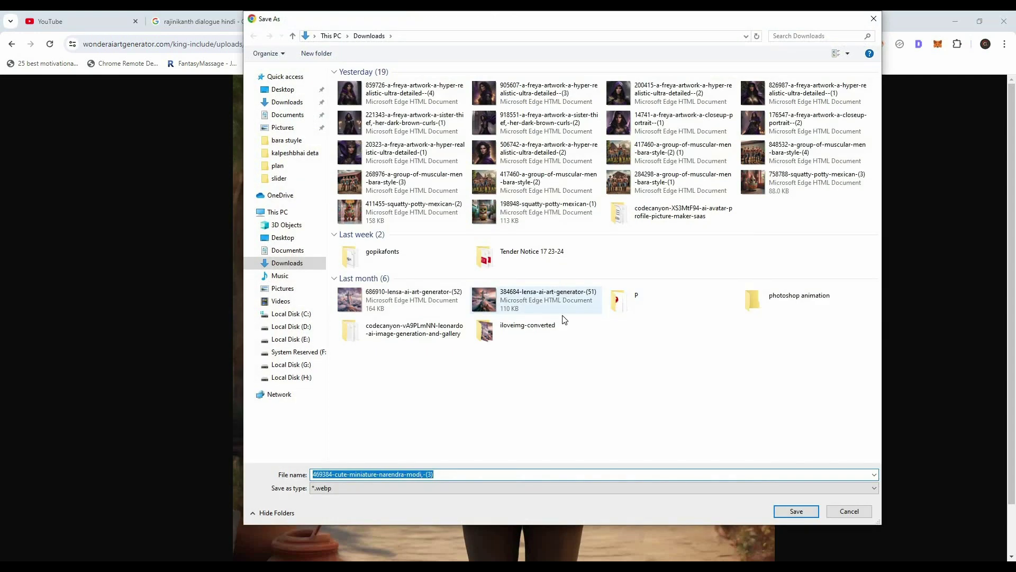
{"action": "left_click", "coordinate": [778, 510]}
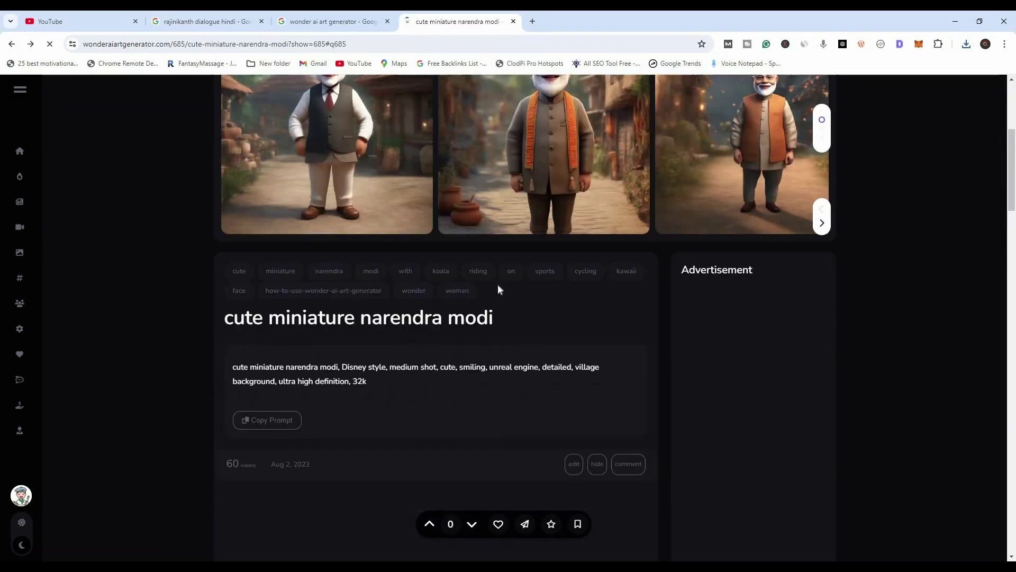
{"action": "scroll", "coordinate": [549, 307], "scroll_direction": "down", "scroll_amount": 15}
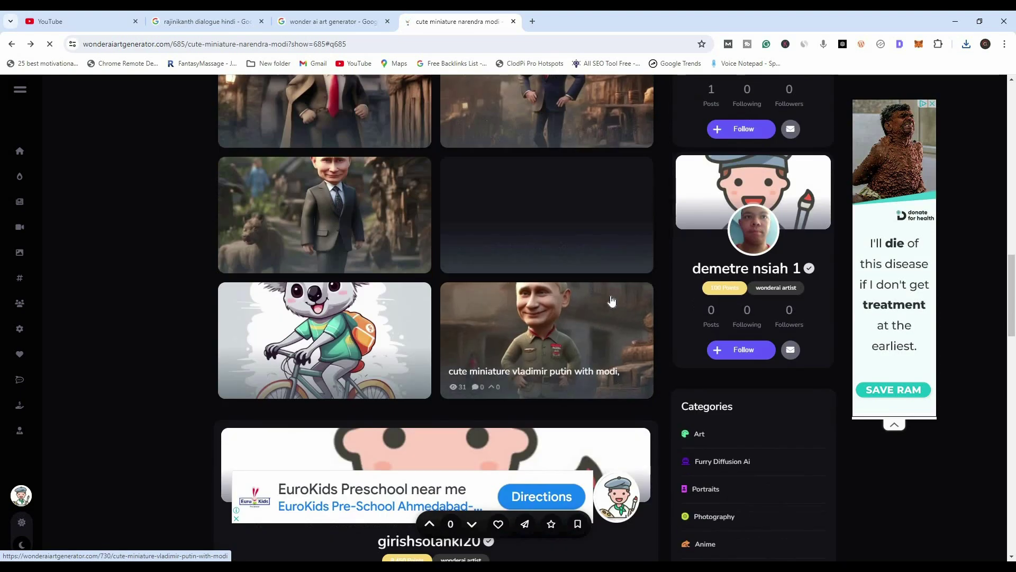
{"action": "scroll", "coordinate": [573, 261], "scroll_direction": "down", "scroll_amount": 15}
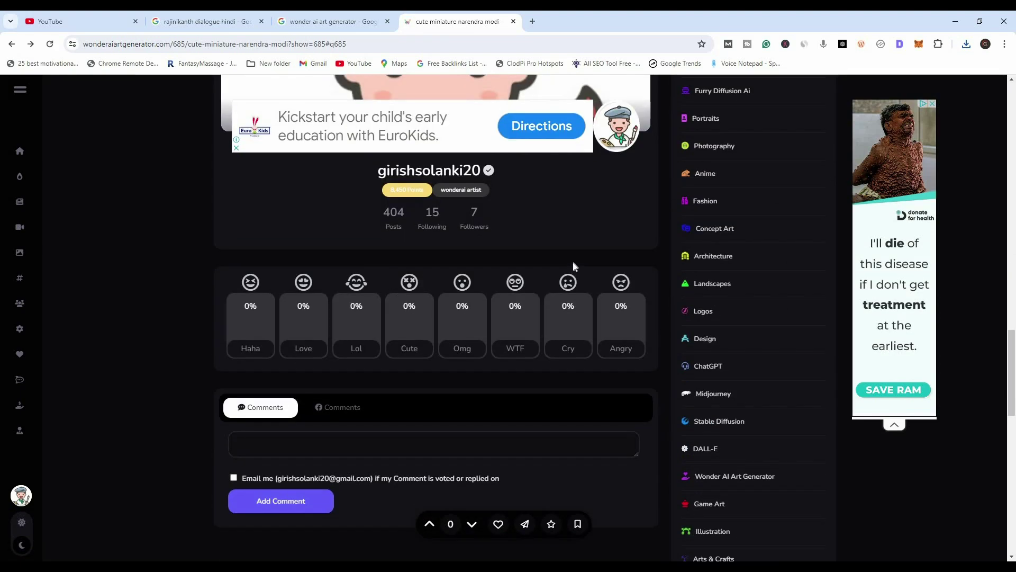
{"action": "scroll", "coordinate": [576, 261], "scroll_direction": "up", "scroll_amount": 20}
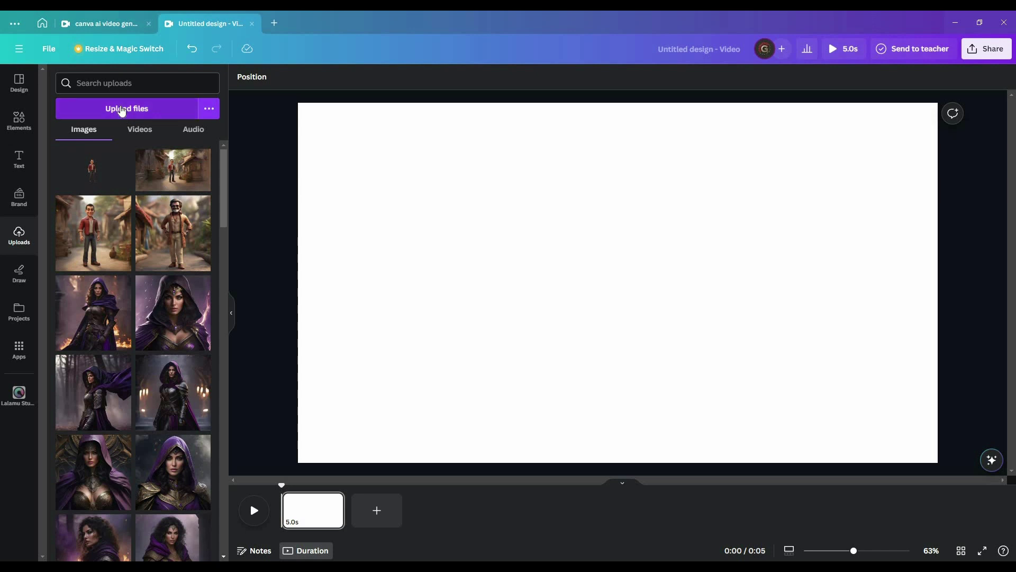
Switch to Canva, upload the downloaded miniature Narendra Modi image and place it on the blank video page
{"action": "left_click", "coordinate": [122, 109]}
{"action": "double_click", "coordinate": [120, 98]}
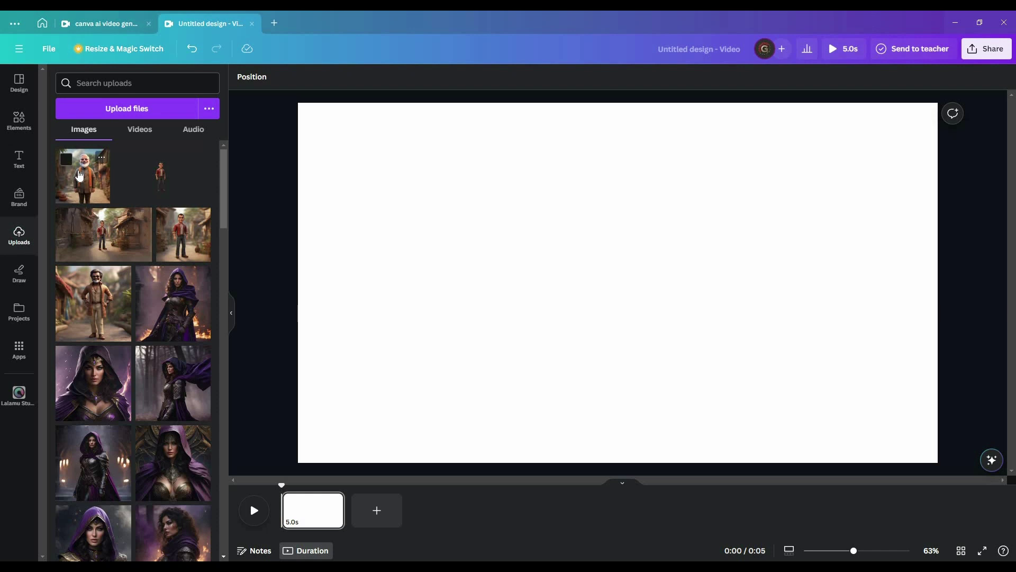
{"action": "left_click", "coordinate": [79, 174]}
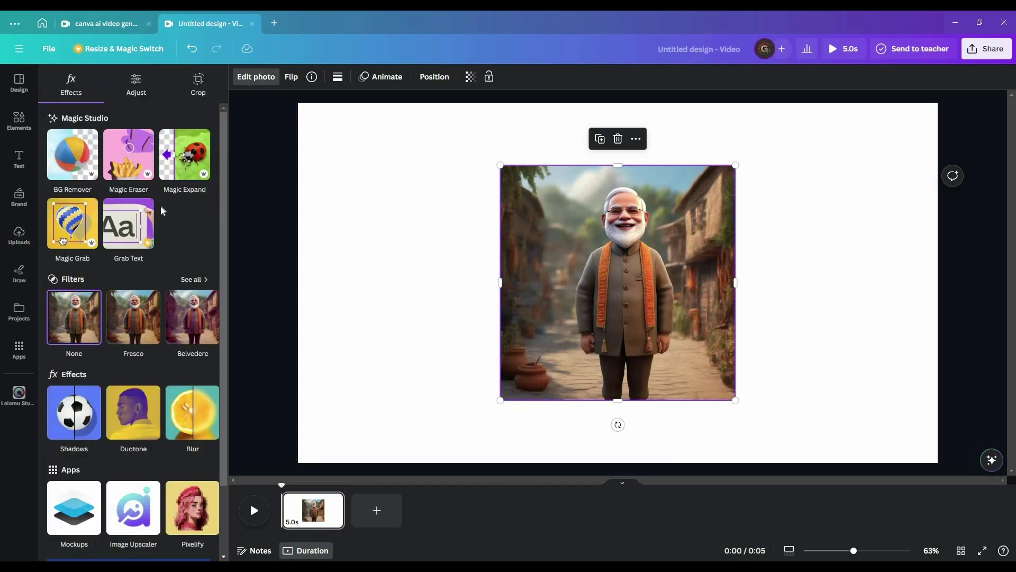
Generate Magic Expand versions of the placed image using the Whole Page size
{"action": "left_click", "coordinate": [184, 154]}
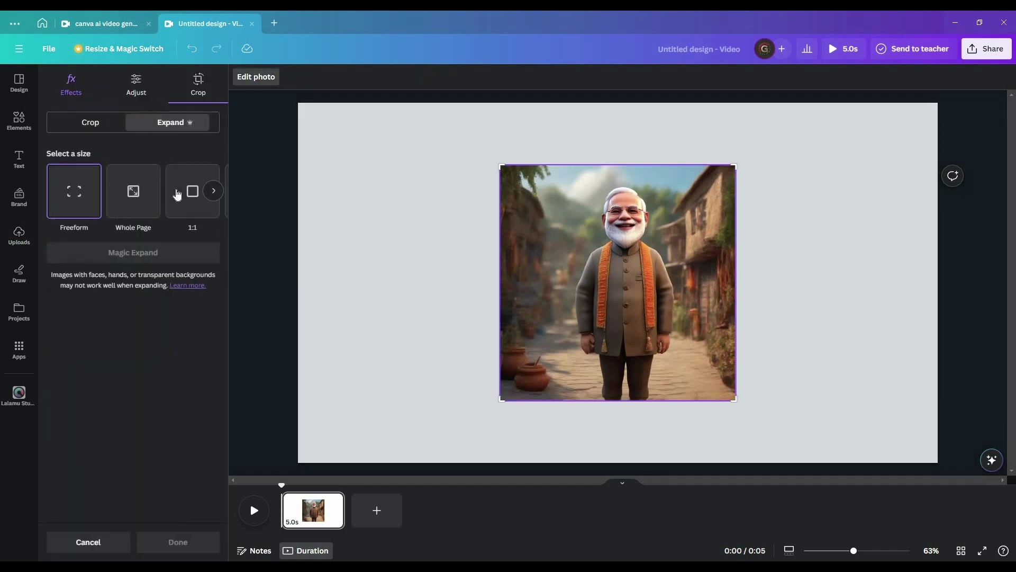
{"action": "left_click", "coordinate": [133, 190]}
{"action": "left_click", "coordinate": [146, 255]}
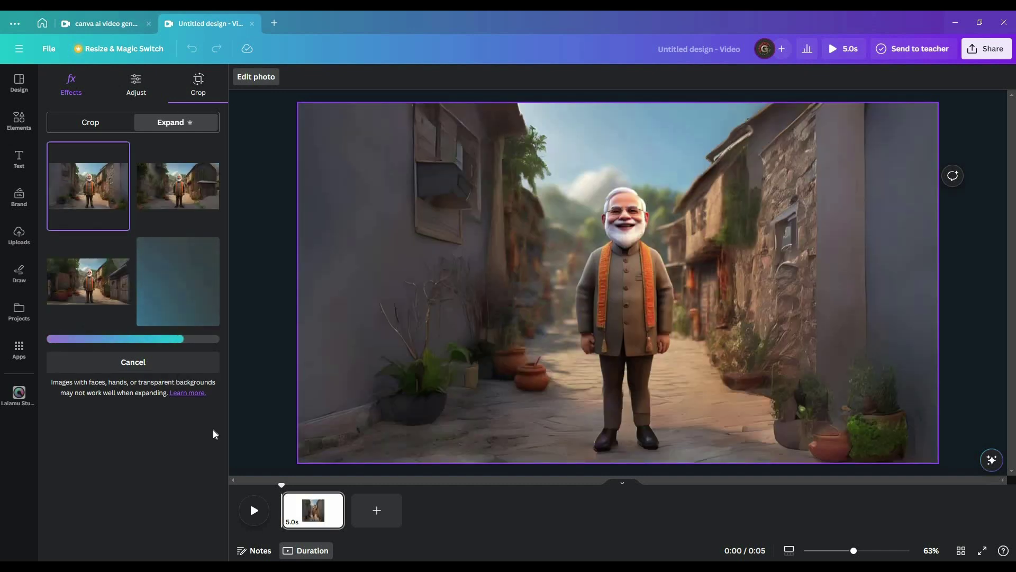
Compare the Magic Expand results and apply the one with large clay pots beside the character and wooden doors opposite
{"action": "left_click", "coordinate": [178, 180]}
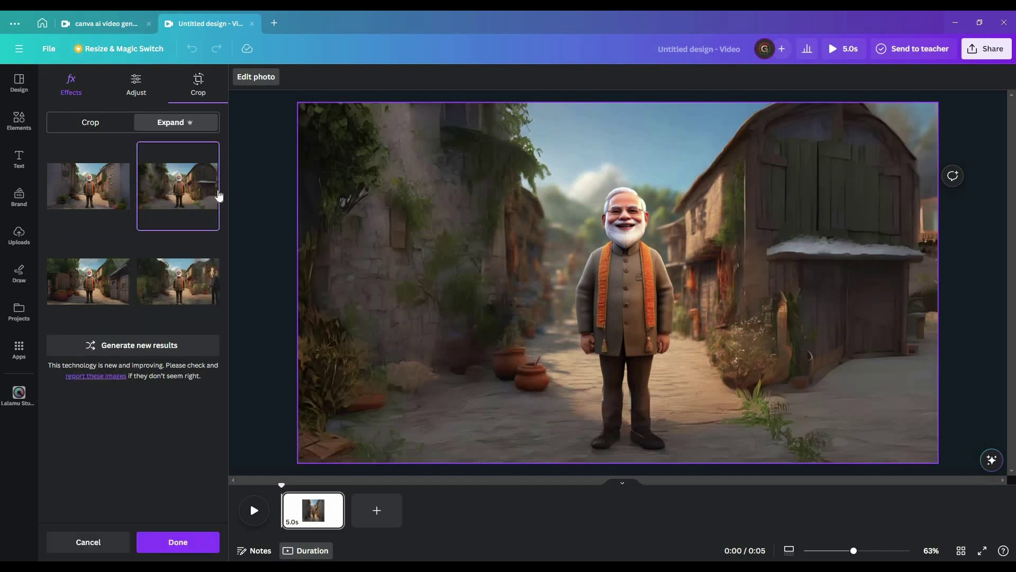
{"action": "left_click", "coordinate": [88, 289]}
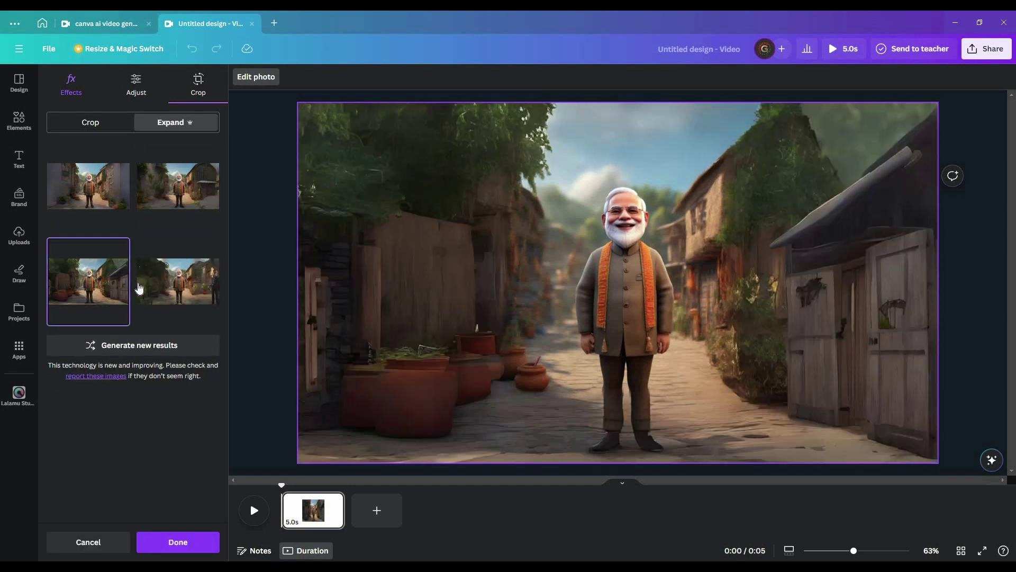
{"action": "left_click", "coordinate": [184, 285]}
{"action": "left_click", "coordinate": [88, 280]}
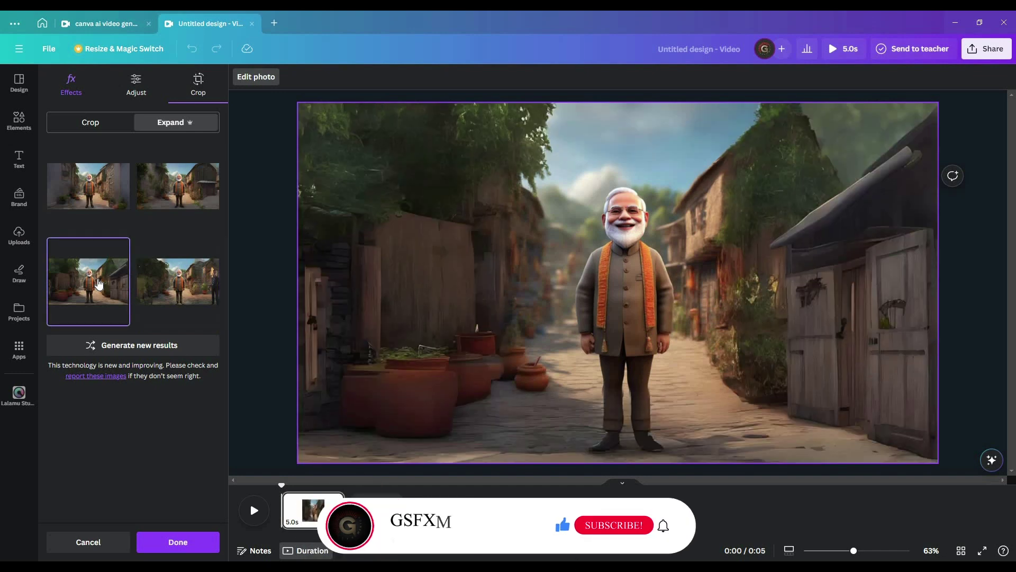
{"action": "left_click", "coordinate": [93, 200]}
{"action": "left_click", "coordinate": [185, 192]}
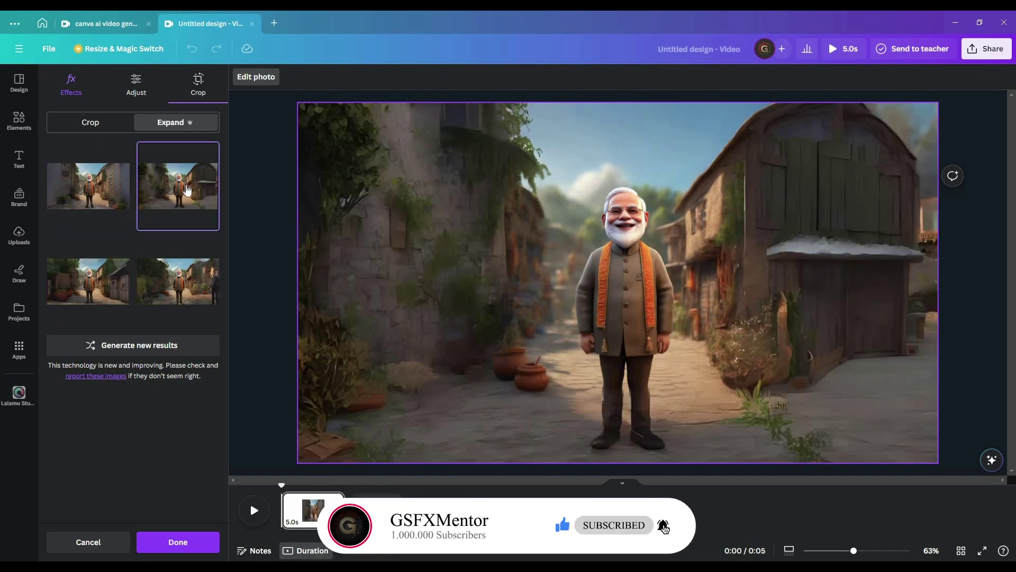
{"action": "left_click", "coordinate": [98, 194]}
{"action": "left_click", "coordinate": [105, 285]}
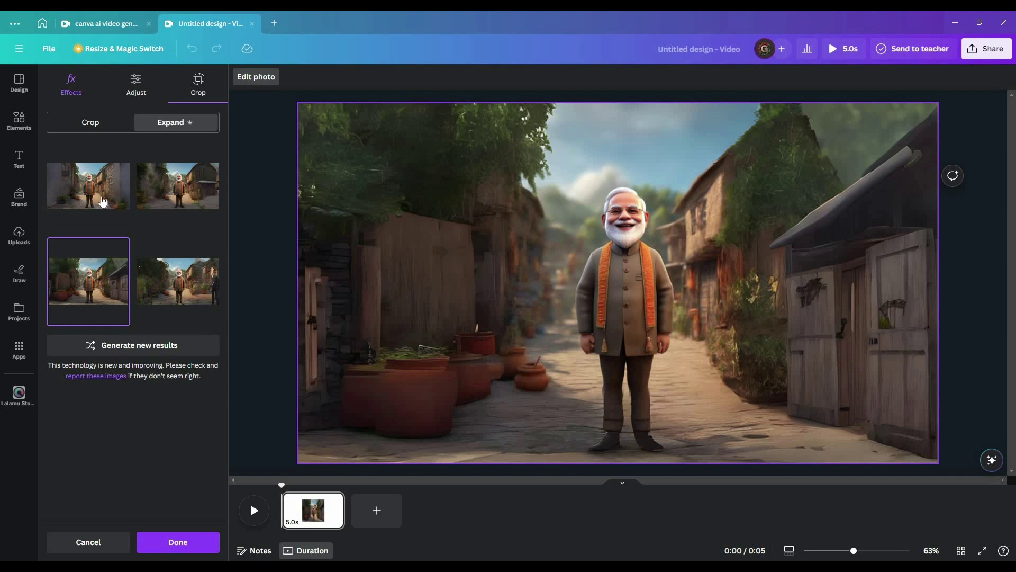
{"action": "left_click", "coordinate": [103, 203]}
{"action": "left_click", "coordinate": [101, 280]}
{"action": "left_click", "coordinate": [177, 542]}
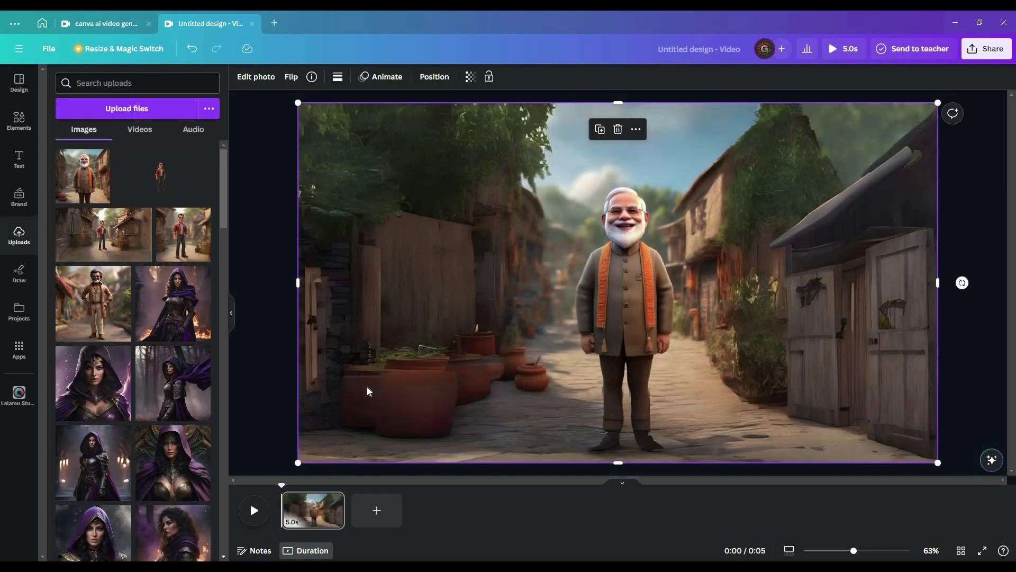
Search the Canva apps for Lalamu Studio and open it
{"action": "left_click", "coordinate": [19, 350]}
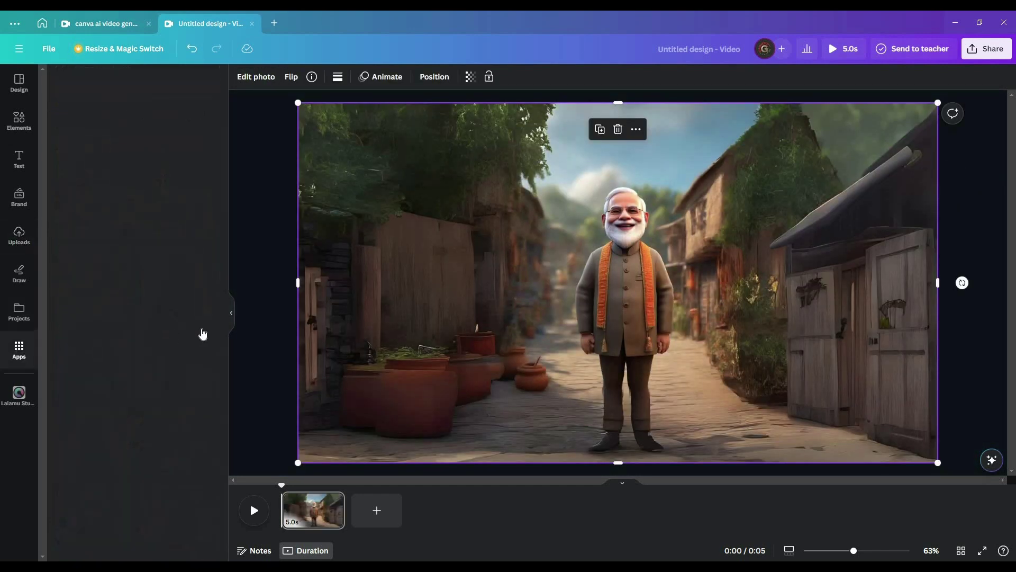
{"action": "scroll", "coordinate": [168, 275], "scroll_direction": "down", "scroll_amount": 3}
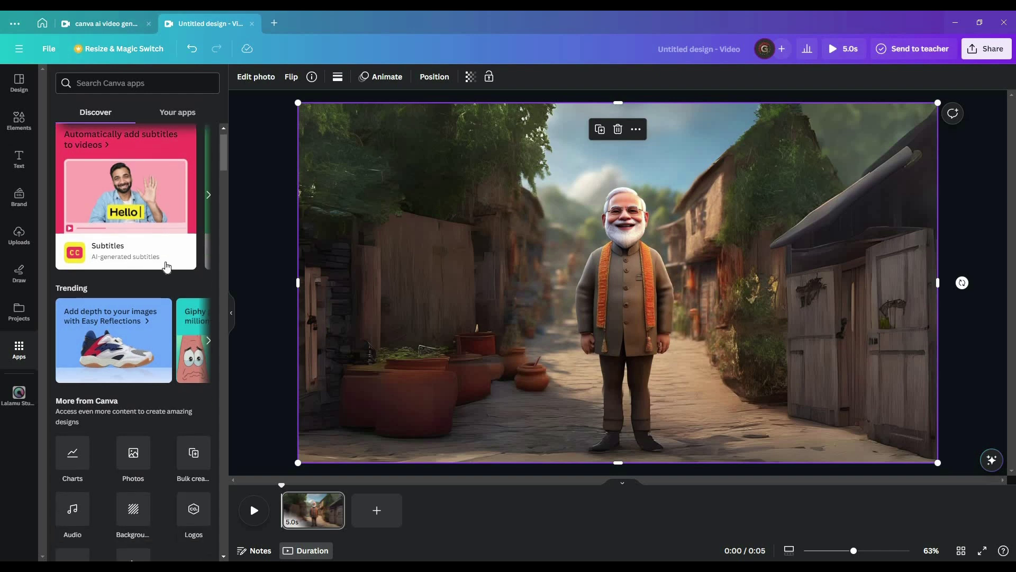
{"action": "scroll", "coordinate": [165, 261], "scroll_direction": "up", "scroll_amount": 3}
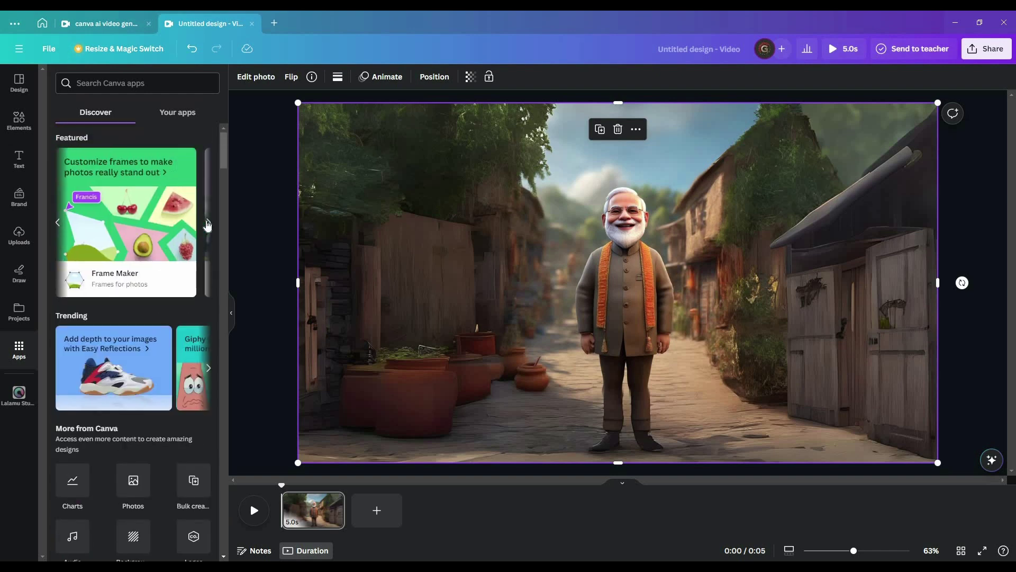
{"action": "left_click", "coordinate": [86, 83]}
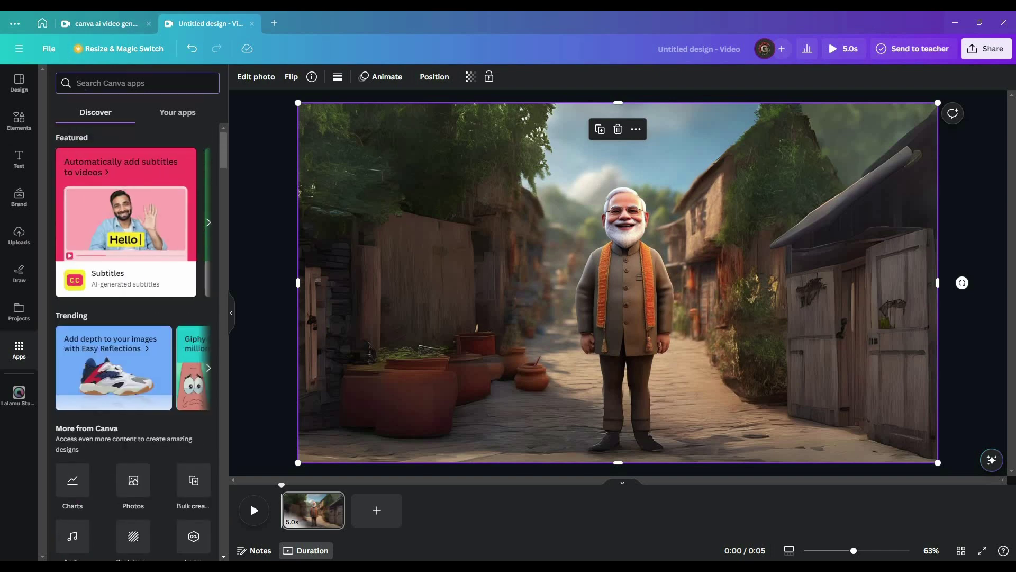
{"action": "type", "text": "la"}
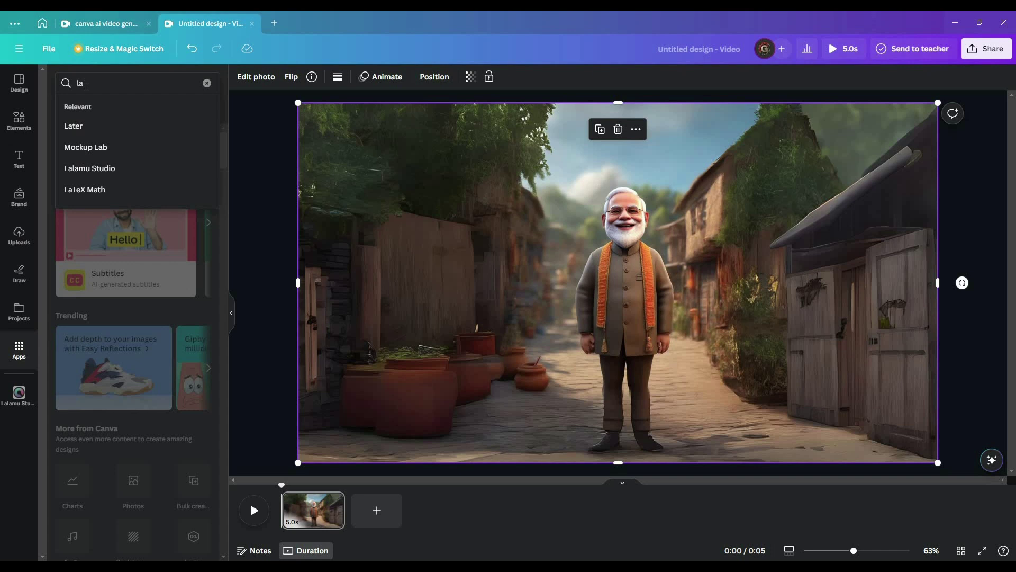
{"action": "type", "text": "l"}
{"action": "left_click", "coordinate": [117, 128]}
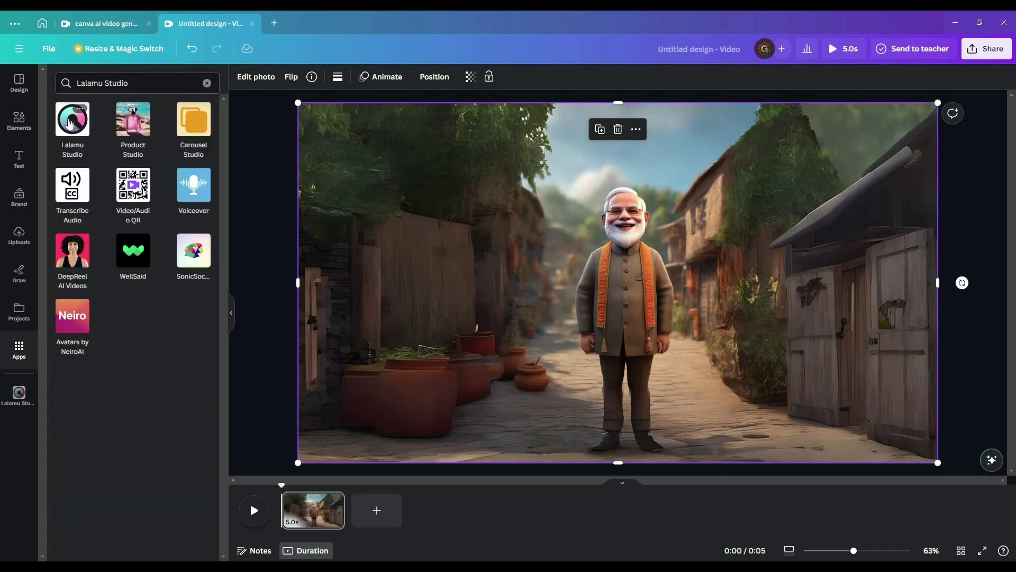
{"action": "left_click", "coordinate": [69, 123]}
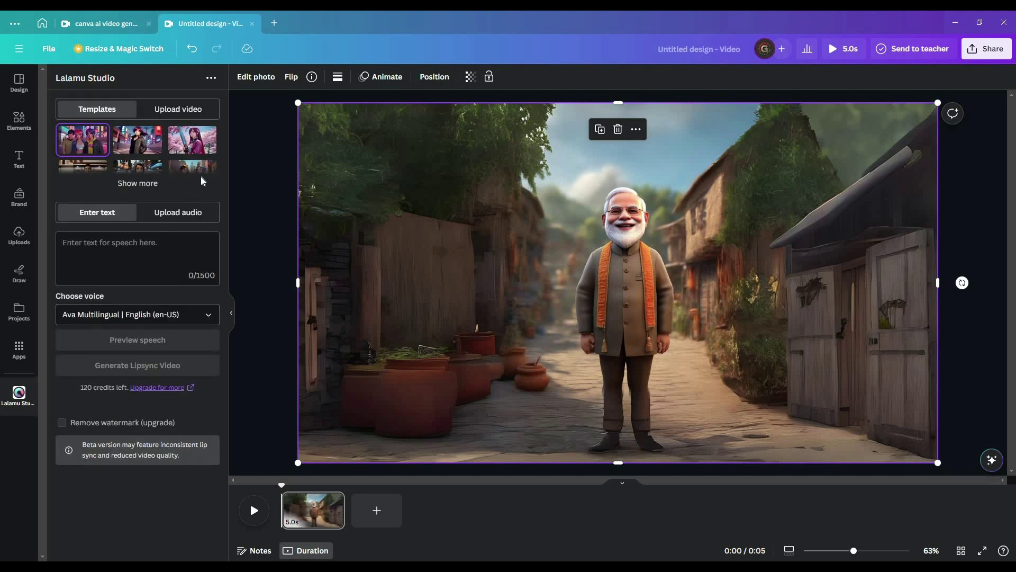
Upload 469384-cute-miniature-narendra-modi,-(3) from Downloads to Lalamu Studio as the source for the lipsync video
{"action": "left_click", "coordinate": [181, 112]}
{"action": "left_click", "coordinate": [170, 83]}
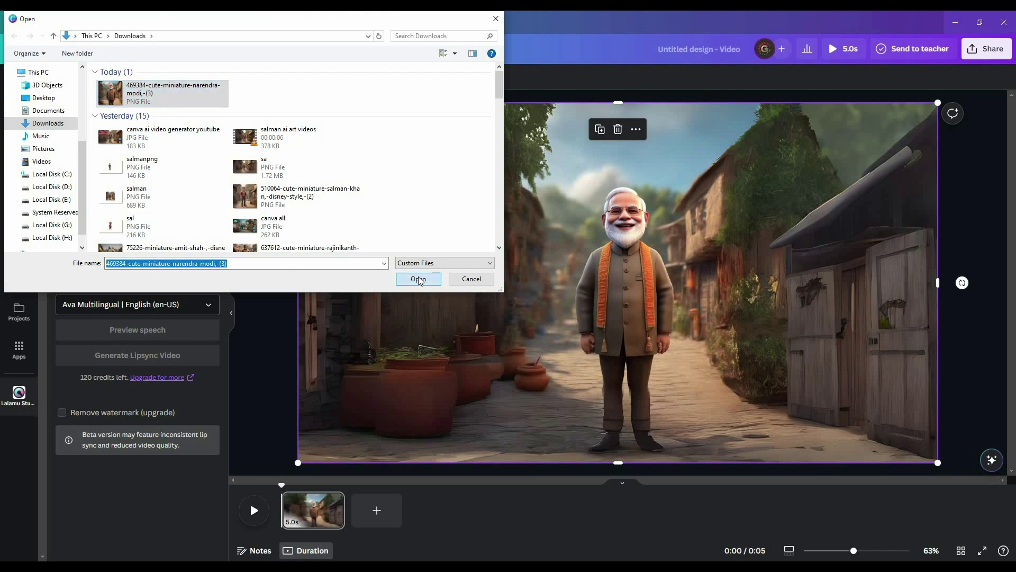
{"action": "double_click", "coordinate": [170, 82]}
Switch to Chrome and copy the "Today, all Indians in the country" paragraph from the PM's Red Fort speech page
{"action": "key", "text": "alt+Tab"}
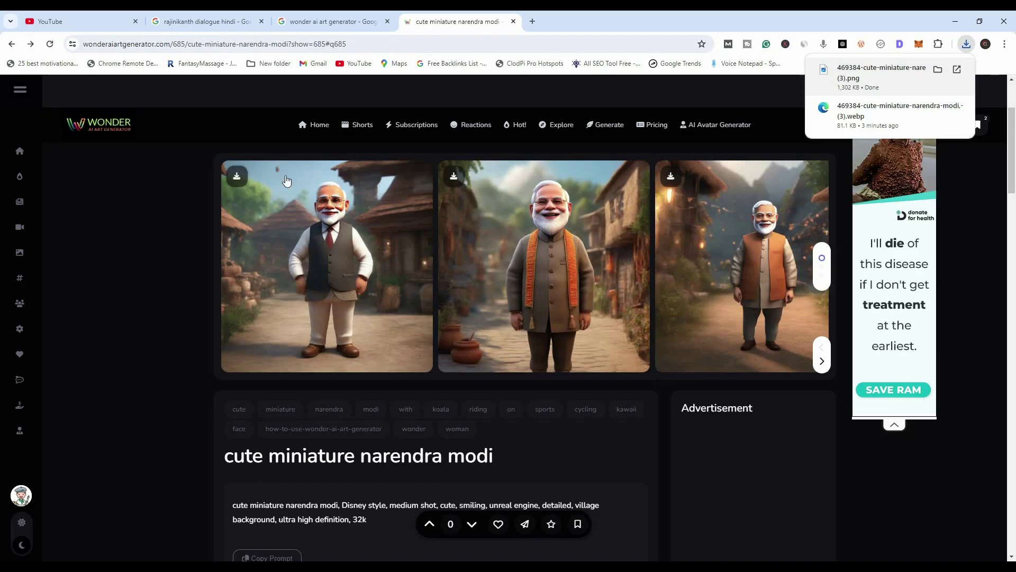
{"action": "key", "text": "ctrl+shift+Tab"}
{"action": "key", "text": "ctrl+shift+Tab"}
{"action": "scroll", "coordinate": [517, 310], "scroll_direction": "down", "scroll_amount": 5}
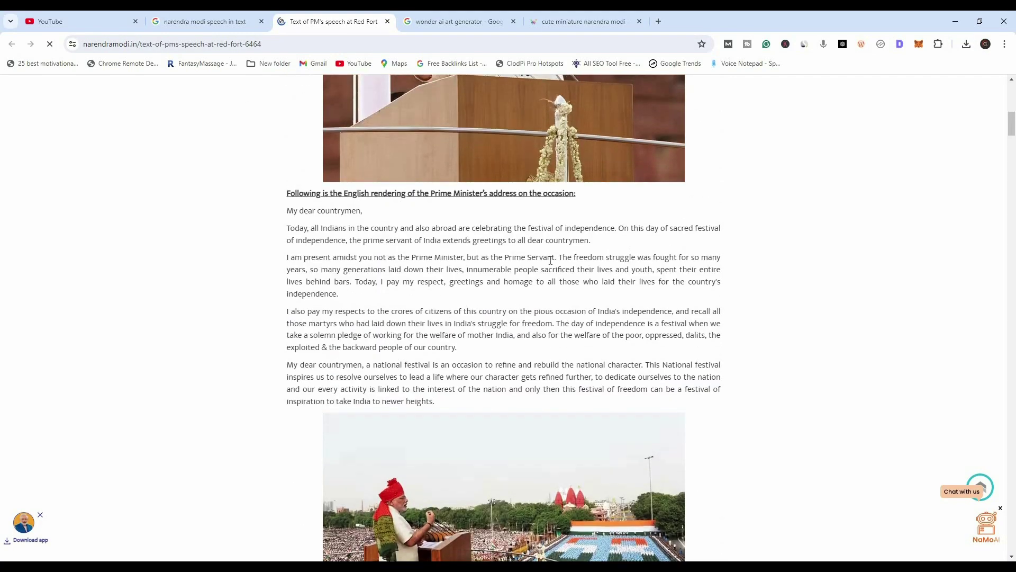
{"action": "left_click_drag", "start_coordinate": [604, 243], "coordinate": [287, 229]}
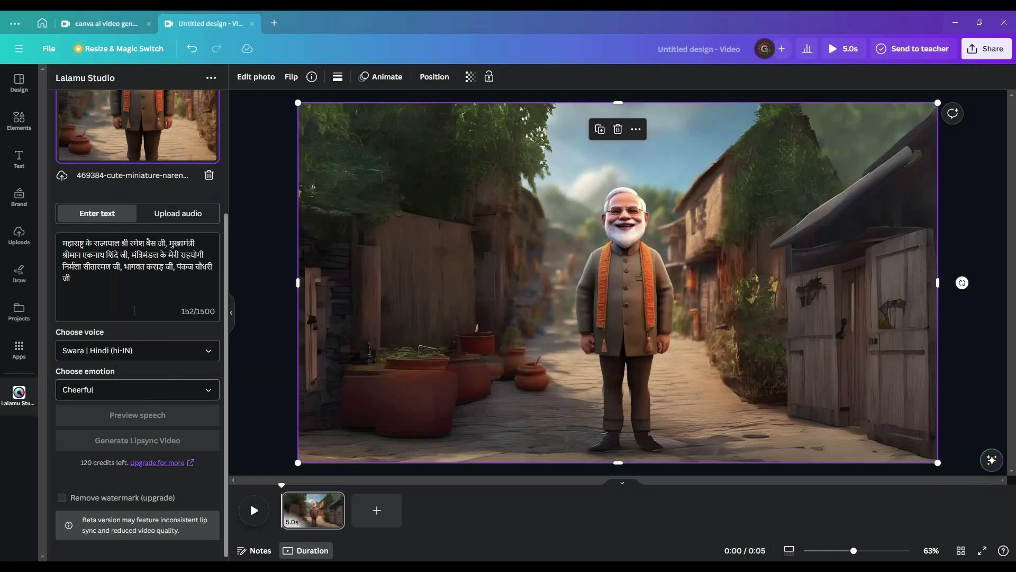
Switch back to Canva and replace the Lalamu Studio speech text with the copied Red Fort paragraph
{"action": "left_click", "coordinate": [129, 291]}
{"action": "key", "text": "ctrl+a"}
{"action": "key", "text": "ctrl+v"}
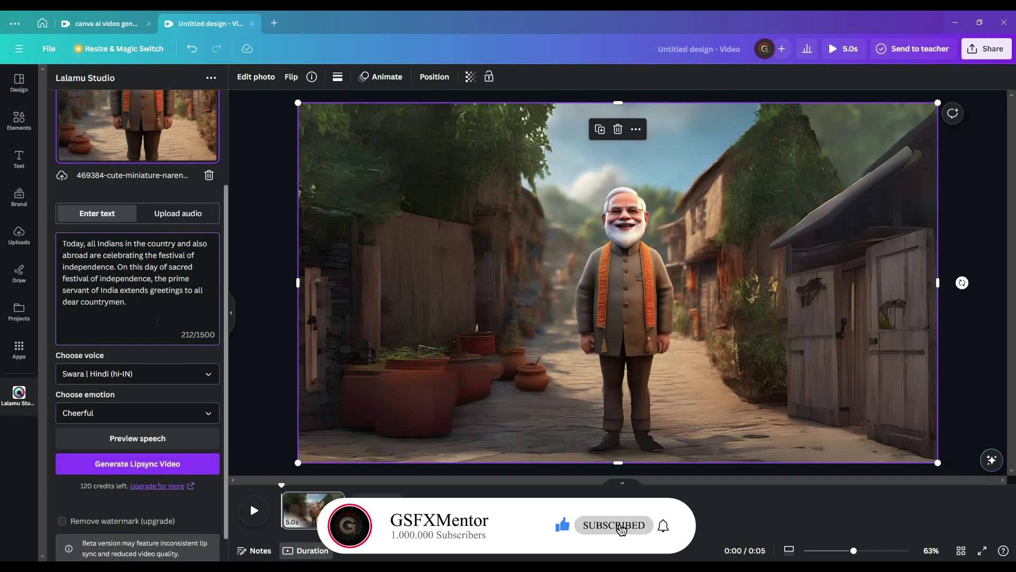
{"action": "scroll", "coordinate": [158, 317], "scroll_direction": "up", "scroll_amount": 3}
{"action": "scroll", "coordinate": [164, 320], "scroll_direction": "down", "scroll_amount": 3}
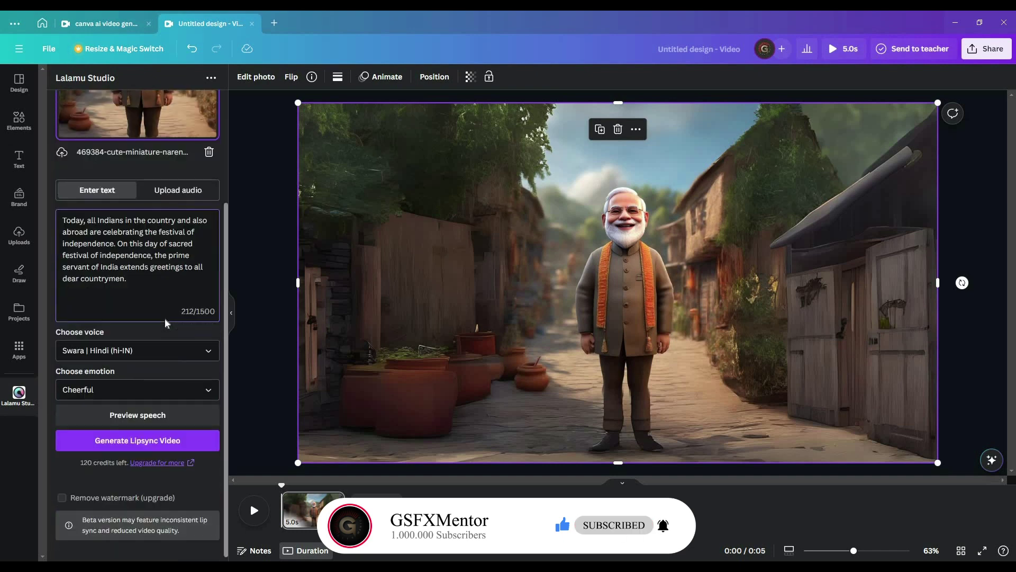
Preview the speech in the Swara Hindi voice, play the audio and discard the preview
{"action": "left_click", "coordinate": [141, 452]}
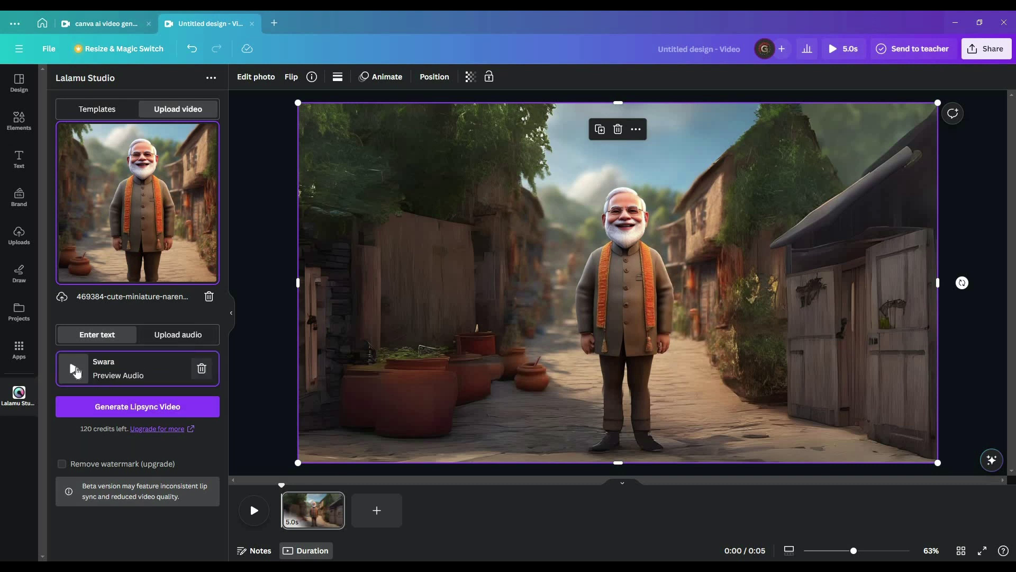
{"action": "left_click", "coordinate": [75, 369]}
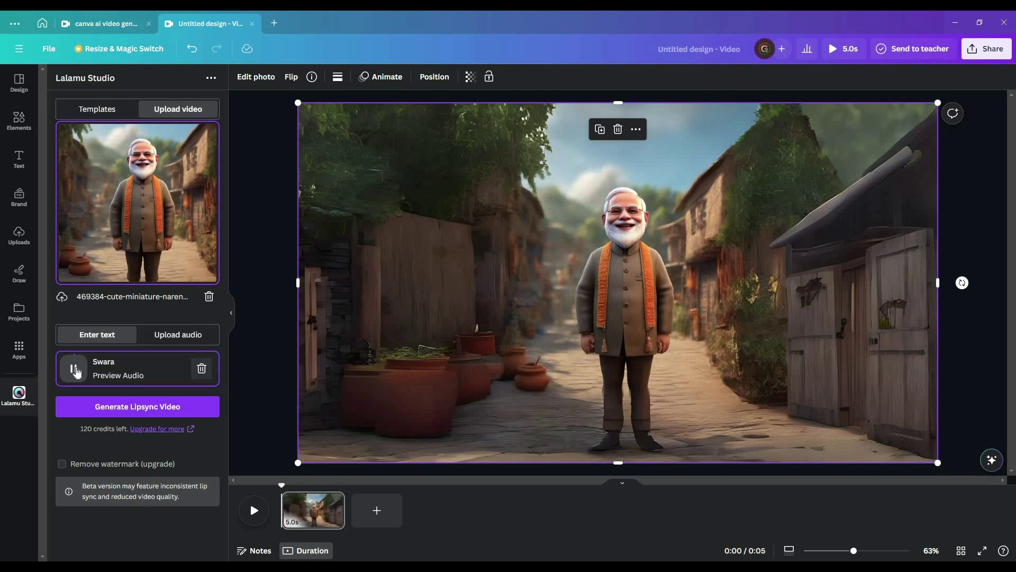
{"action": "left_click", "coordinate": [202, 368]}
Set the speech voice to Madhur | Hindi (hi-IN)
{"action": "scroll", "coordinate": [202, 370], "scroll_direction": "down", "scroll_amount": 3}
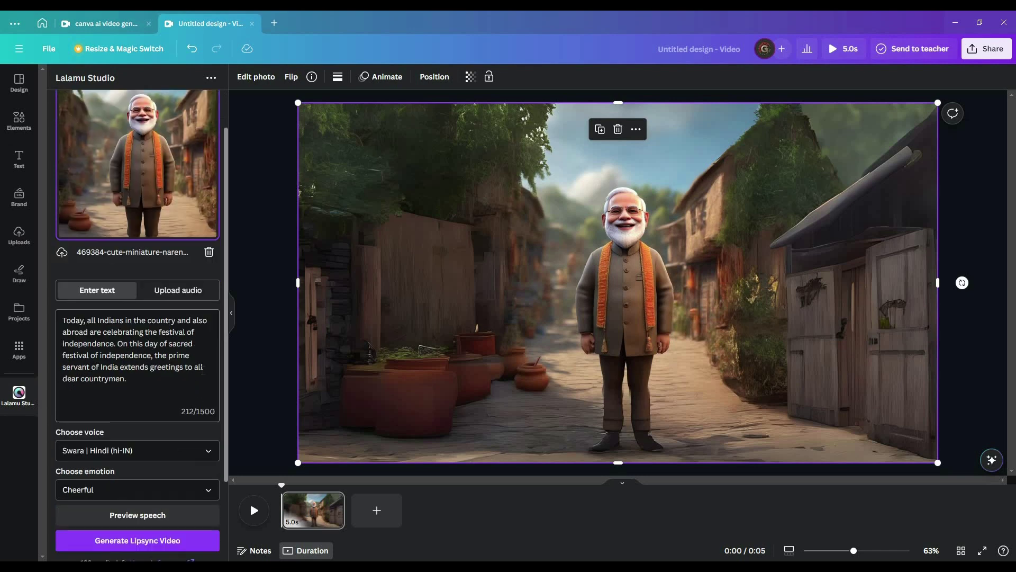
{"action": "left_click", "coordinate": [171, 352]}
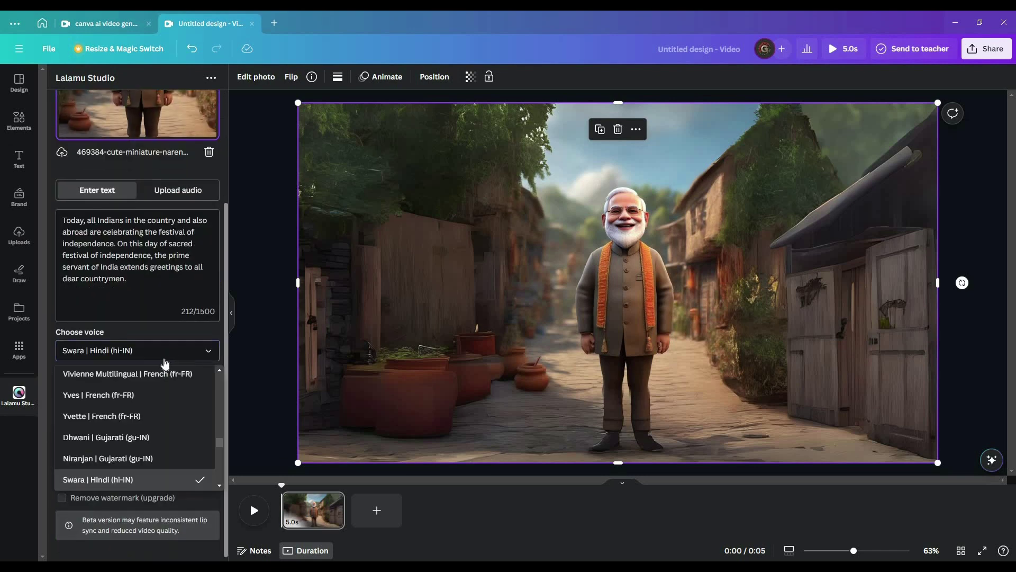
{"action": "scroll", "coordinate": [134, 426], "scroll_direction": "down", "scroll_amount": 1}
{"action": "left_click", "coordinate": [133, 451]}
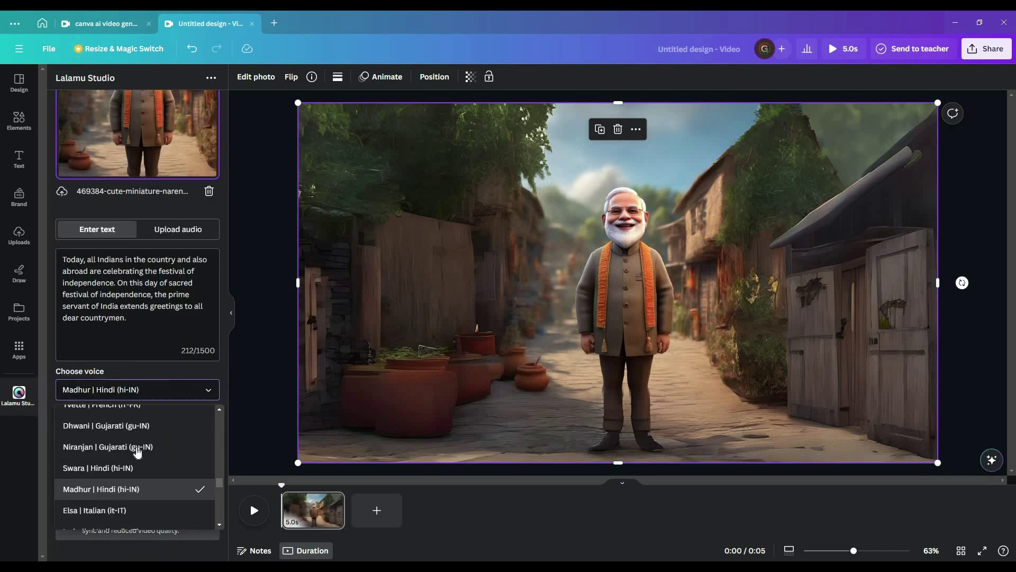
Preview the speech in the Madhur voice, play the audio and generate the lipsync video
{"action": "left_click", "coordinate": [144, 416]}
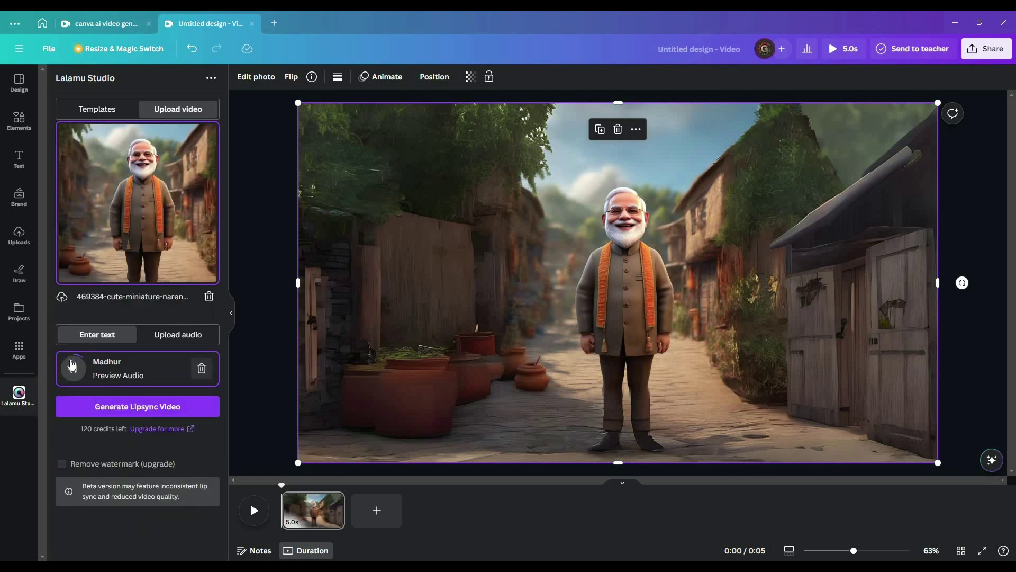
{"action": "left_click", "coordinate": [73, 366]}
{"action": "left_click", "coordinate": [145, 409]}
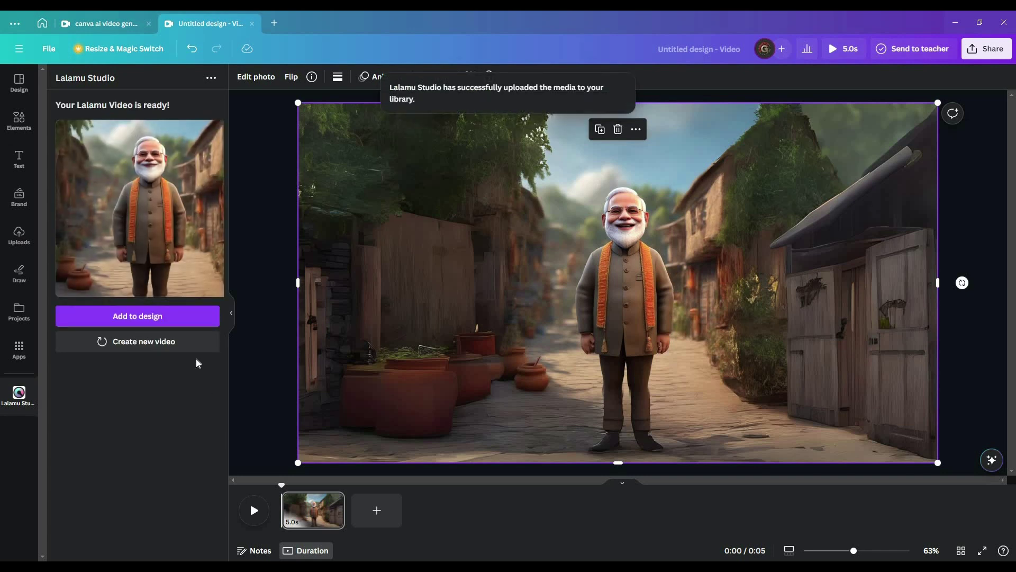
Add the Lalamu video to the design, enlarge it to about 742 × 742 and place it over the character in the backdrop
{"action": "left_click", "coordinate": [159, 321]}
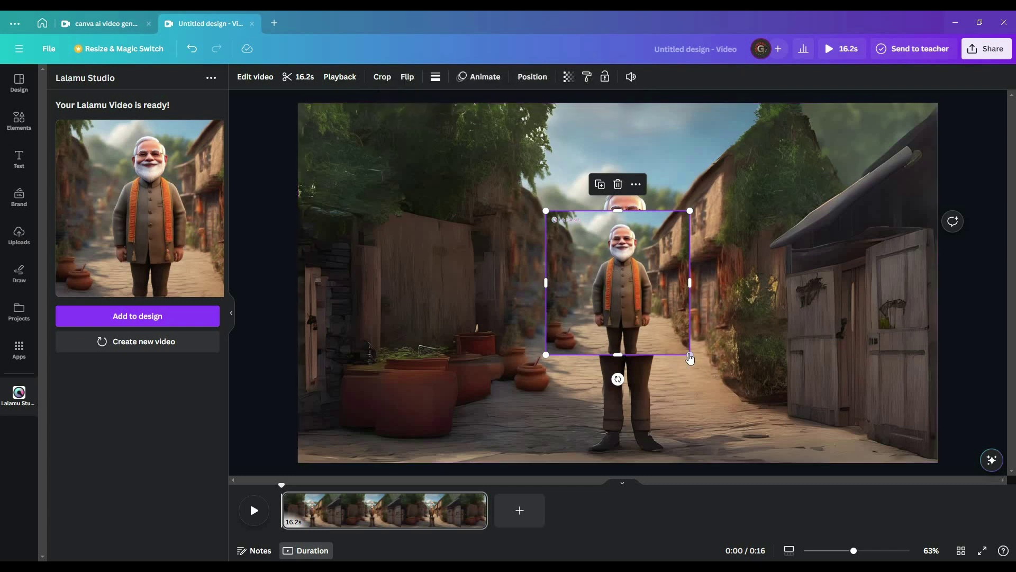
{"action": "left_click_drag", "start_coordinate": [690, 354], "coordinate": [711, 335]}
{"action": "left_click_drag", "start_coordinate": [528, 356], "coordinate": [462, 435]}
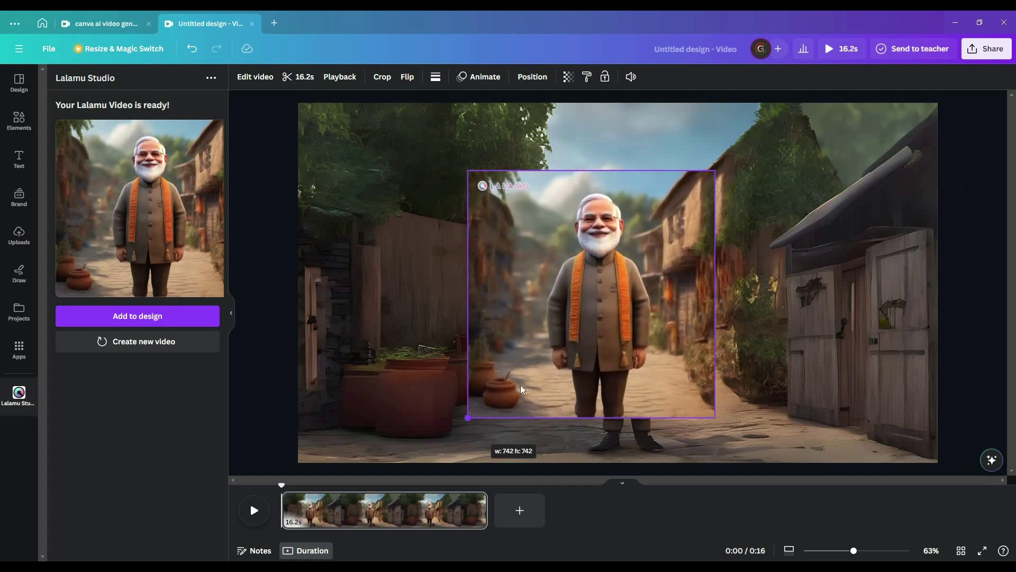
{"action": "left_click_drag", "start_coordinate": [547, 376], "coordinate": [570, 345]}
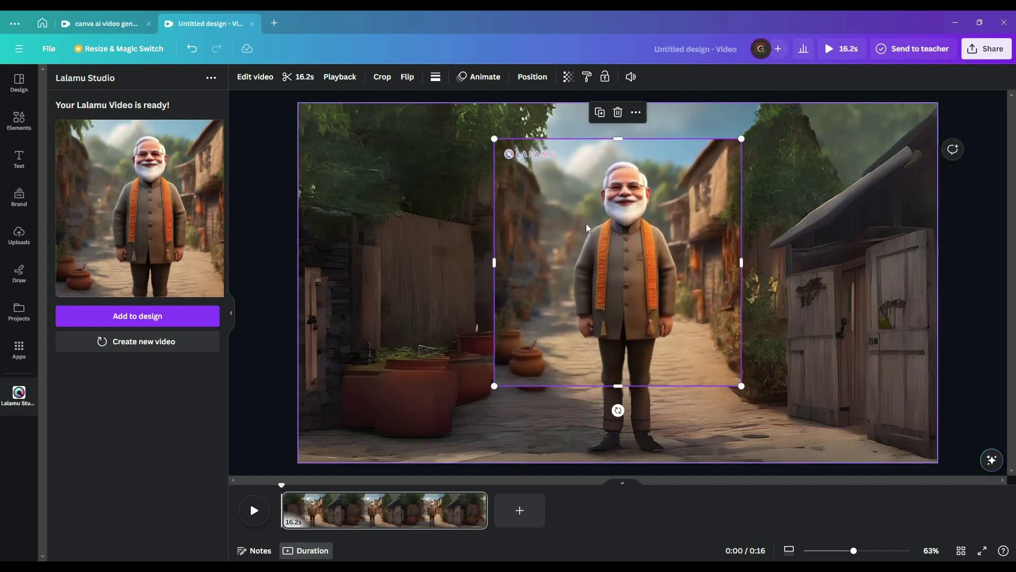
Remove the lipsync video's background and align the cut-out character with the one in the backdrop photo
{"action": "left_click", "coordinate": [258, 79]}
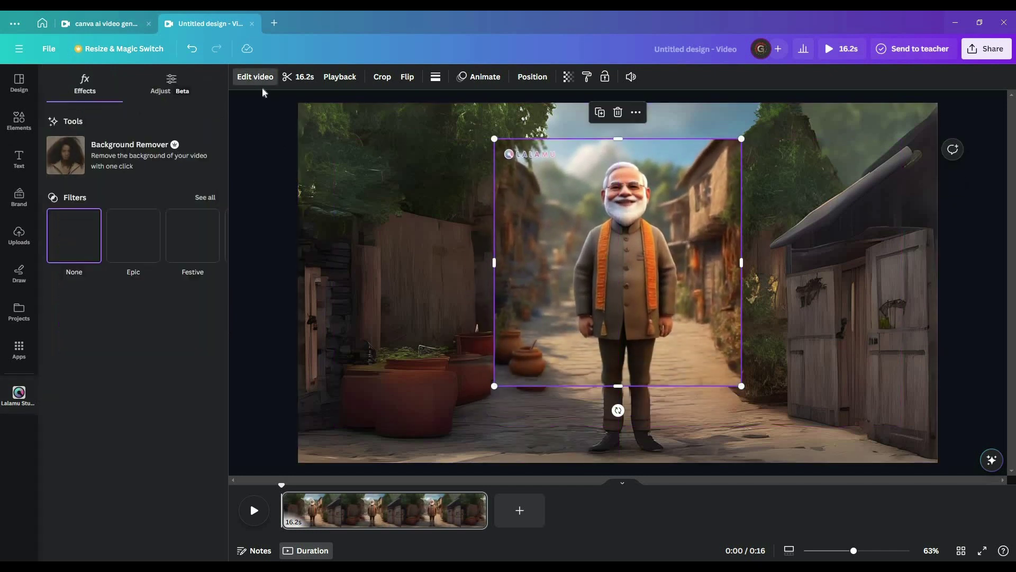
{"action": "left_click", "coordinate": [138, 159]}
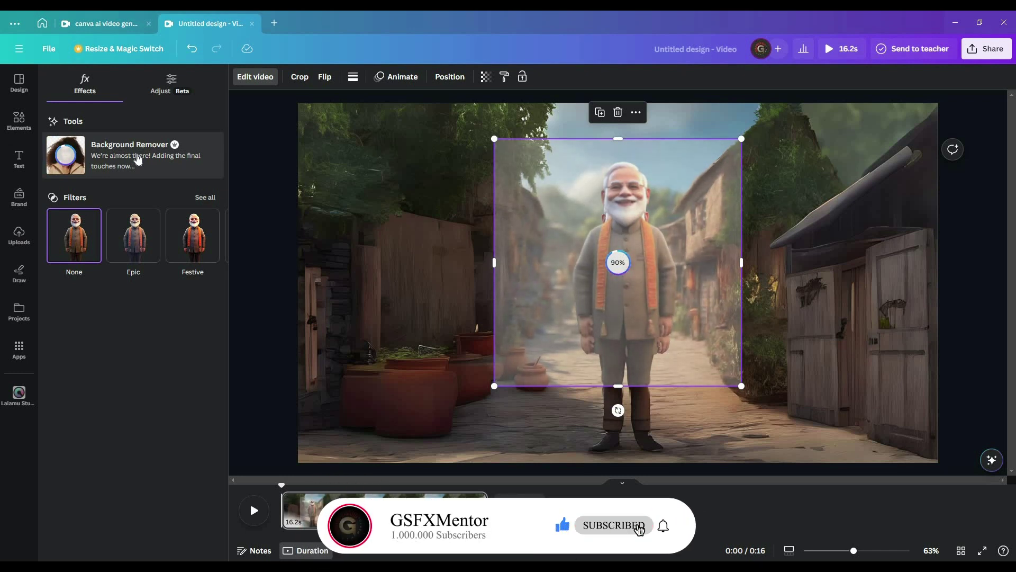
{"action": "mouse_move", "coordinate": [669, 281]}
{"action": "left_mouse_down"}
{"action": "mouse_move", "coordinate": [664, 351]}
{"action": "mouse_move", "coordinate": [662, 293]}
{"action": "left_mouse_up"}
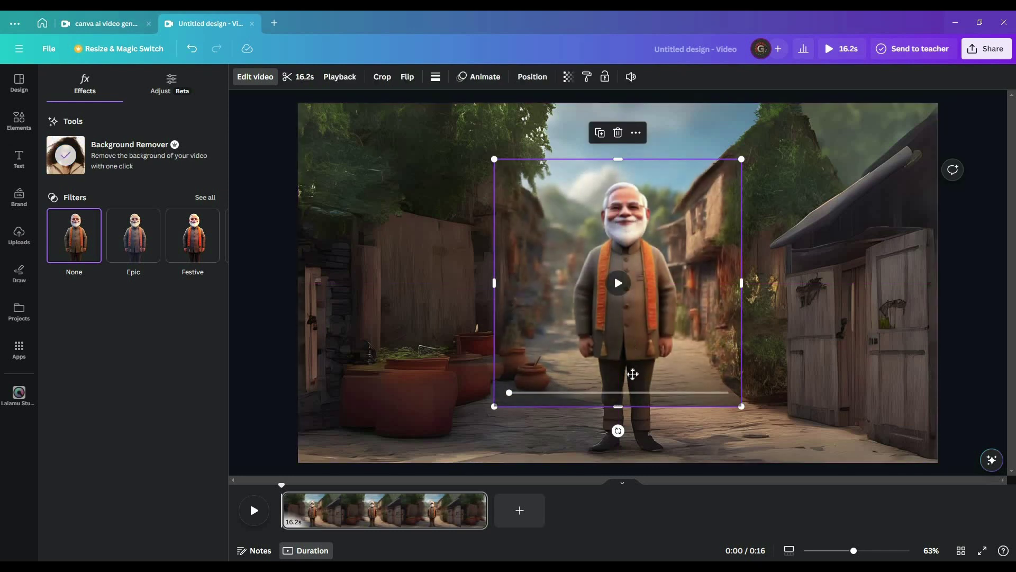
{"action": "left_click_drag", "start_coordinate": [633, 374], "coordinate": [634, 339]}
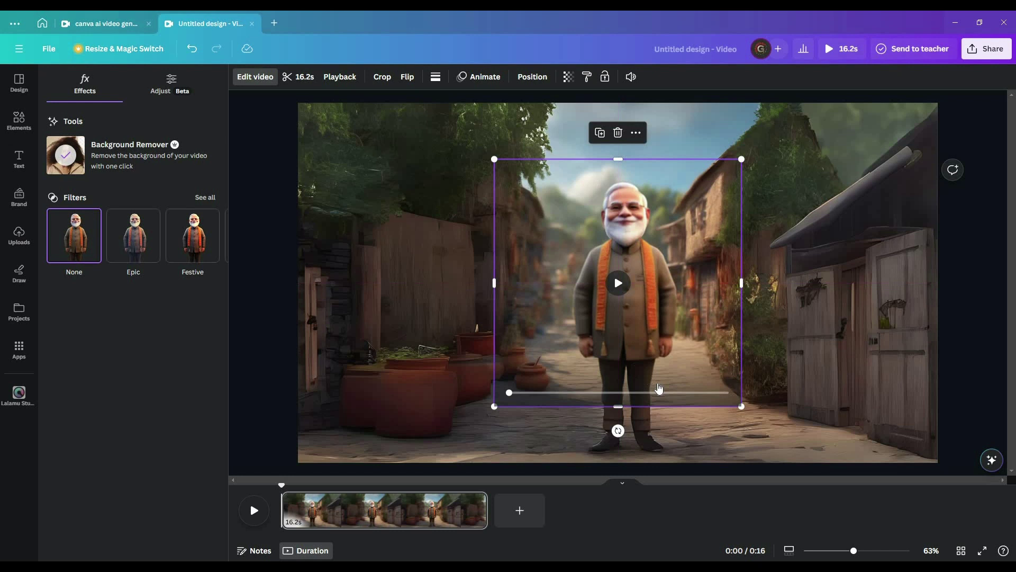
Try the Epic filter on the lipsync video and set the filter back to None
{"action": "left_click", "coordinate": [131, 238]}
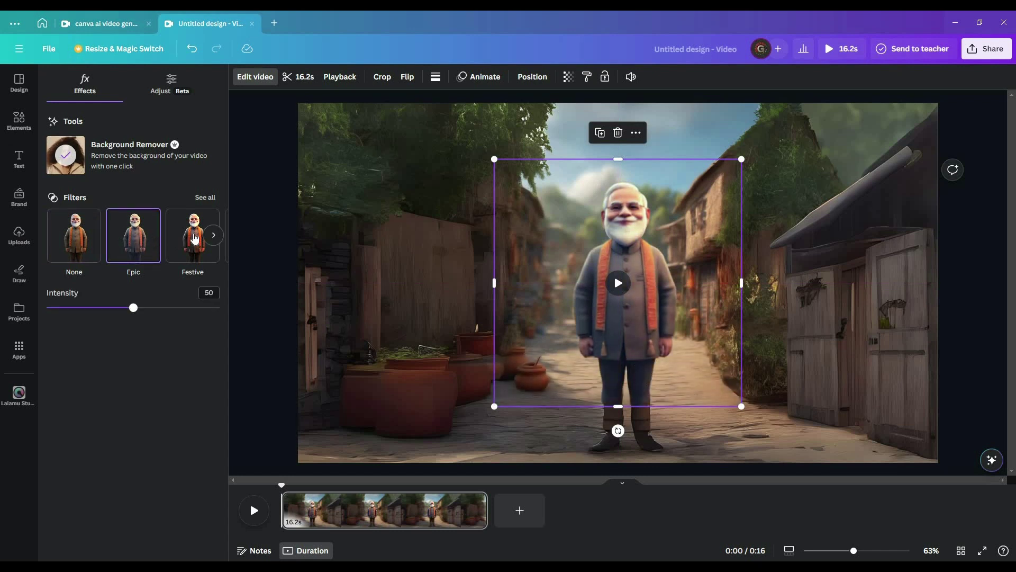
{"action": "left_click", "coordinate": [82, 247]}
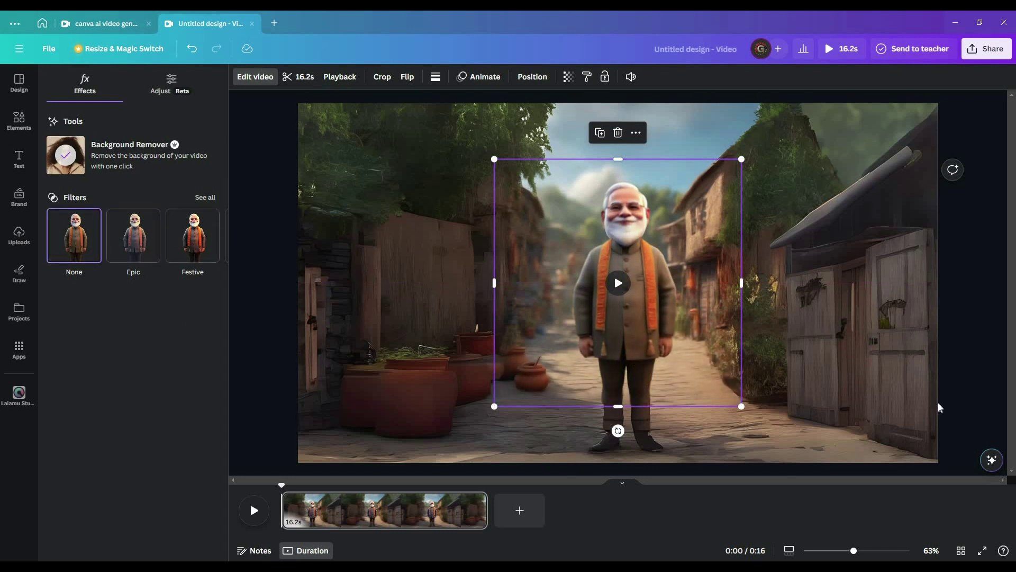
{"action": "left_click", "coordinate": [968, 347]}
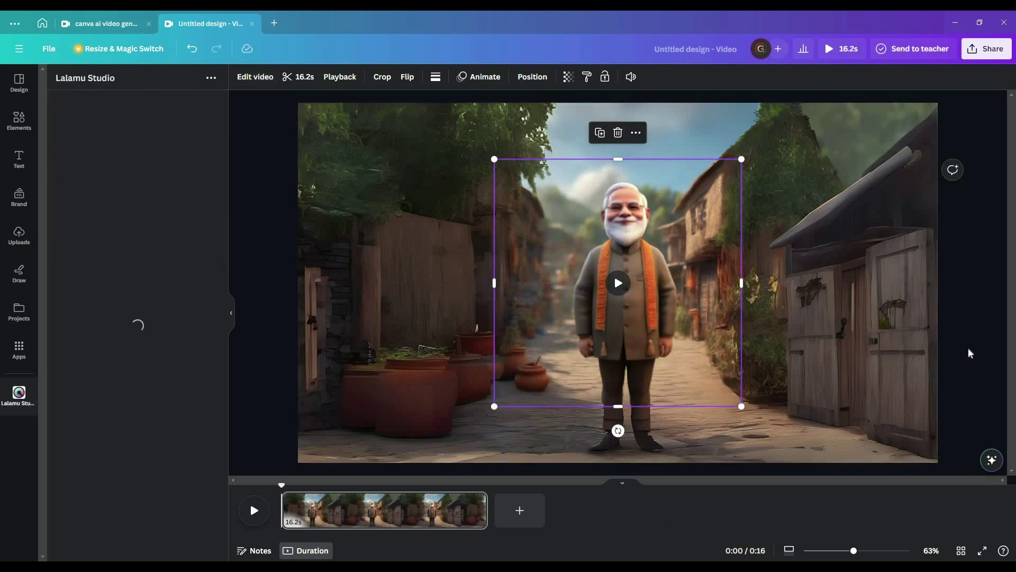
Play back the page to check the talking character's lipsync and alignment against the backdrop
{"action": "left_click", "coordinate": [254, 510]}
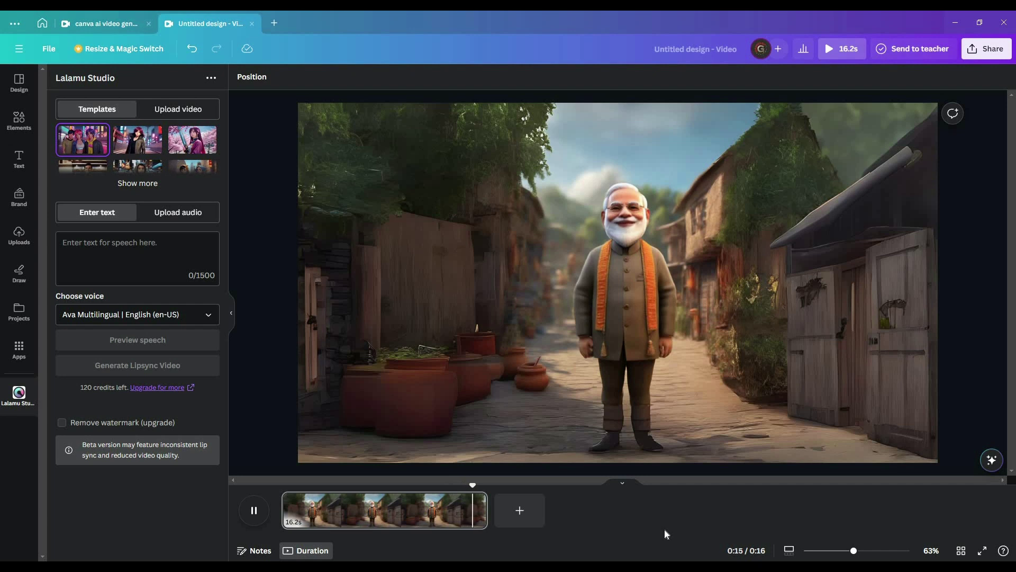
{"action": "left_click", "coordinate": [253, 512]}
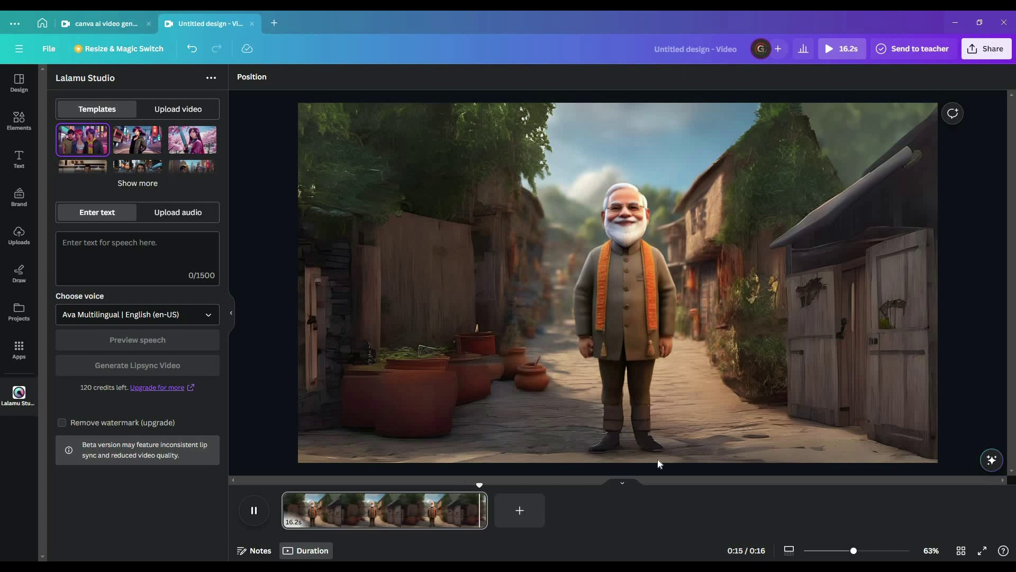
{"action": "left_click", "coordinate": [629, 344]}
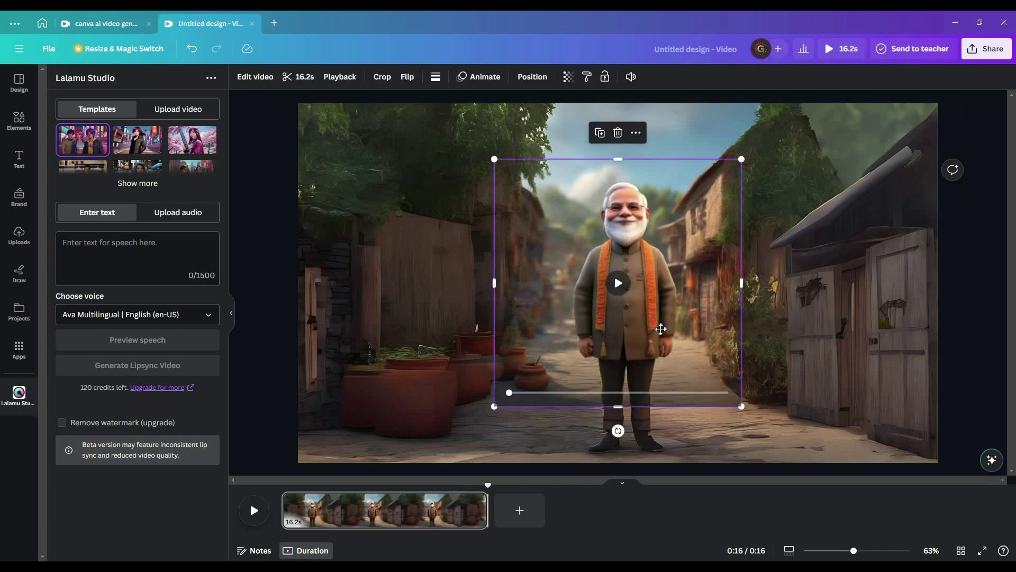
{"action": "left_click_drag", "start_coordinate": [662, 326], "coordinate": [621, 310]}
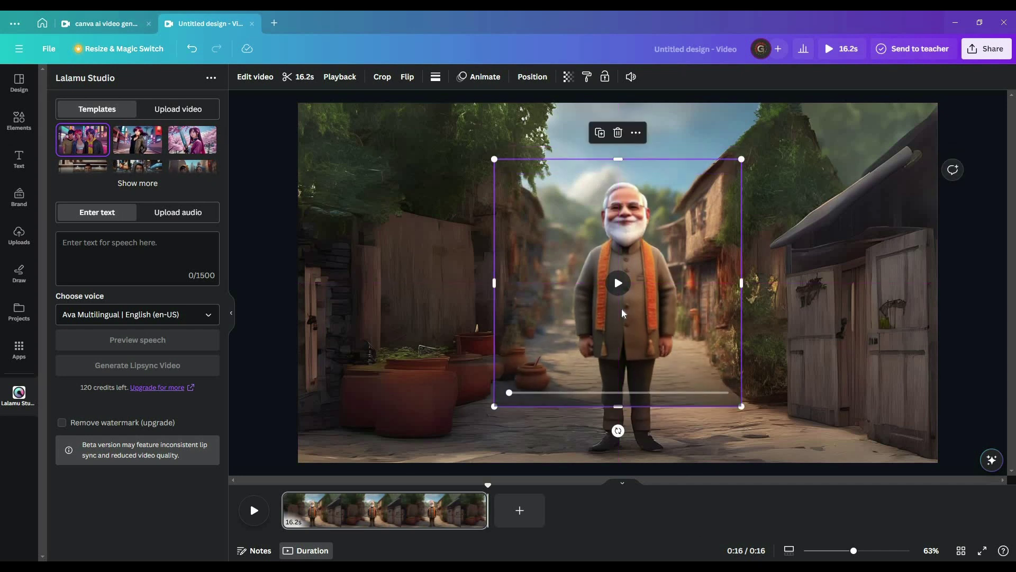
{"action": "left_click", "coordinate": [881, 341]}
{"action": "left_click", "coordinate": [256, 510]}
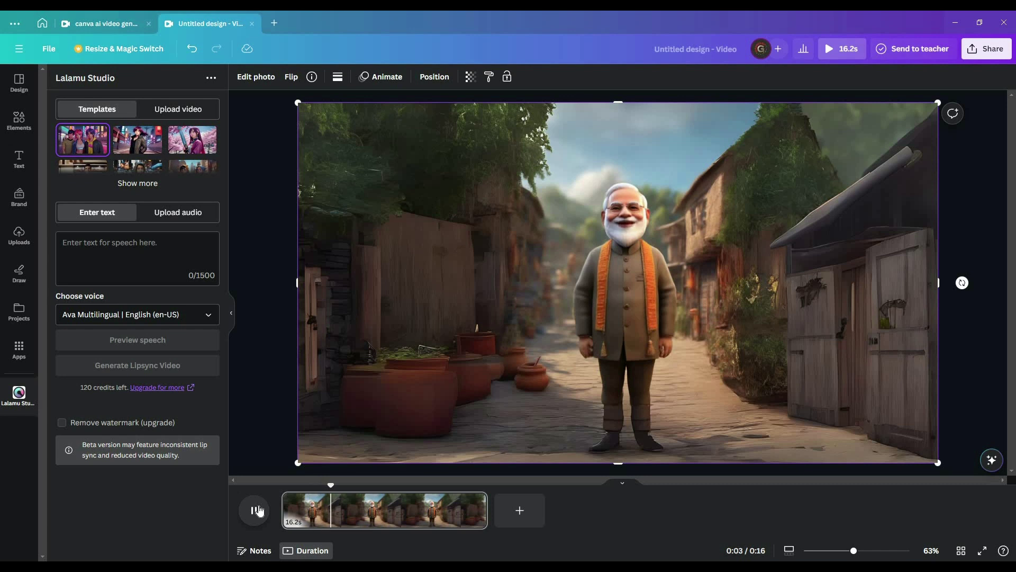
{"action": "left_click", "coordinate": [258, 511]}
Download the design as an MP4 video at 1080p (HD) quality
{"action": "left_click", "coordinate": [1010, 52]}
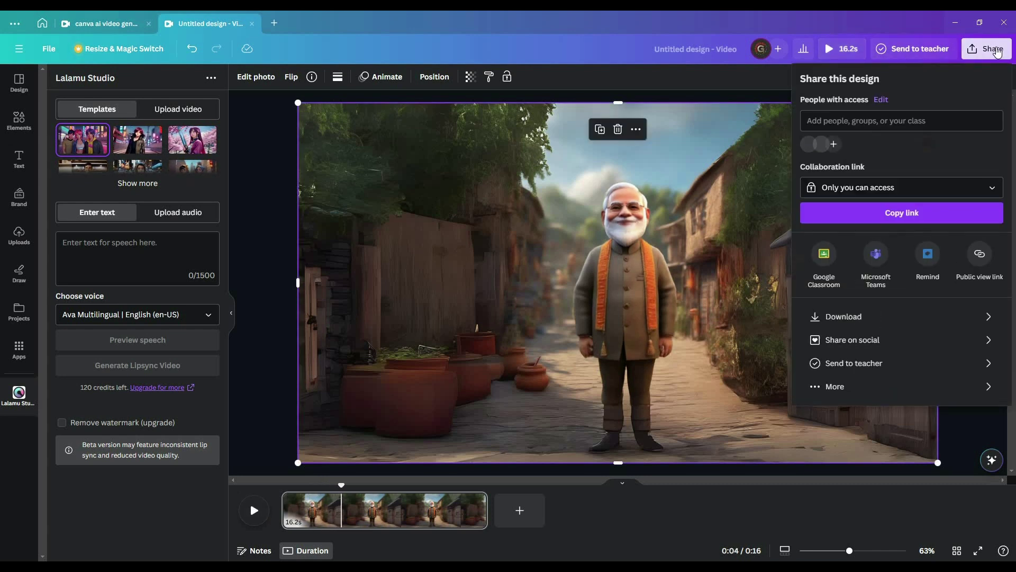
{"action": "left_click", "coordinate": [849, 319]}
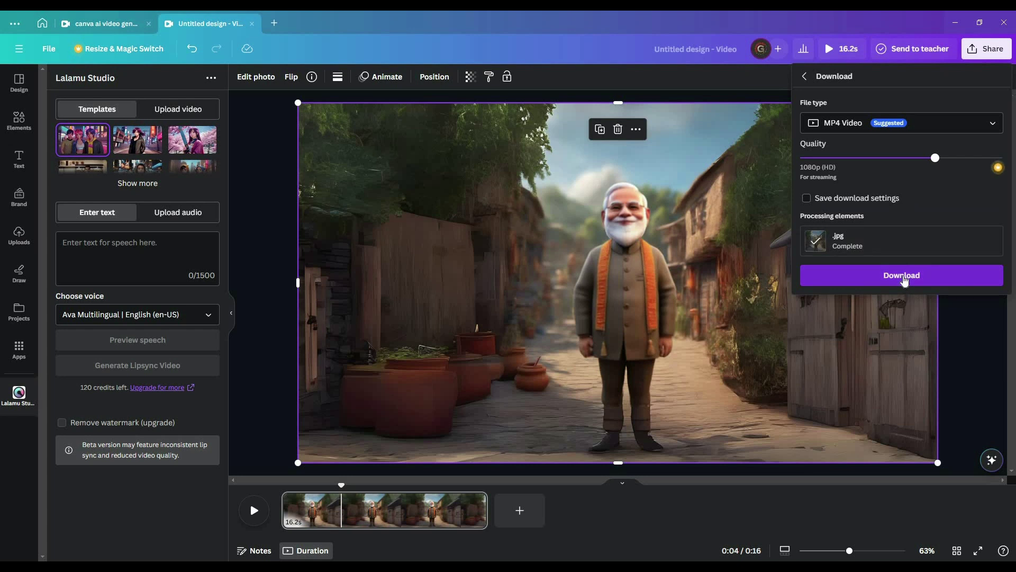
{"action": "left_click", "coordinate": [903, 277]}
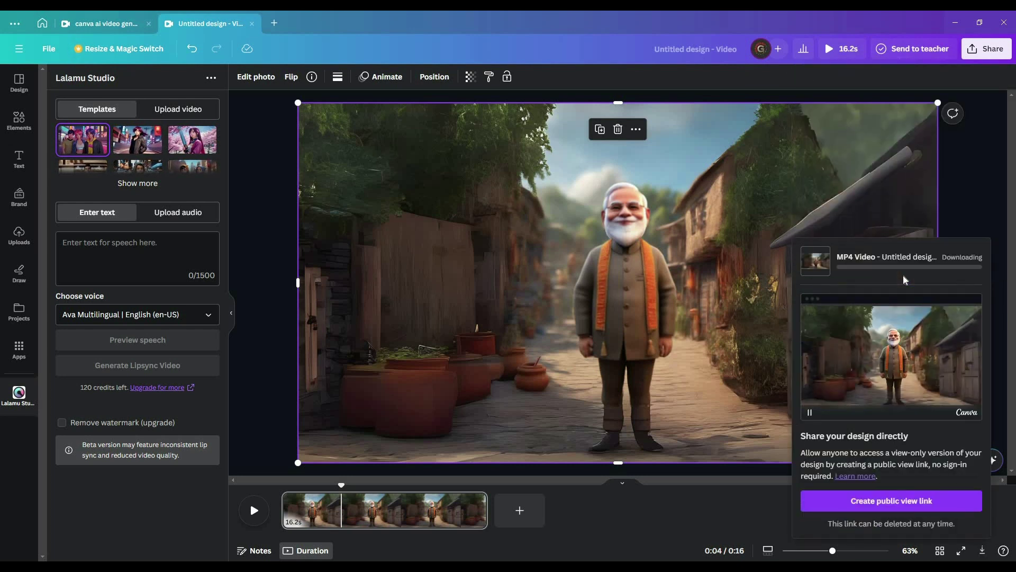